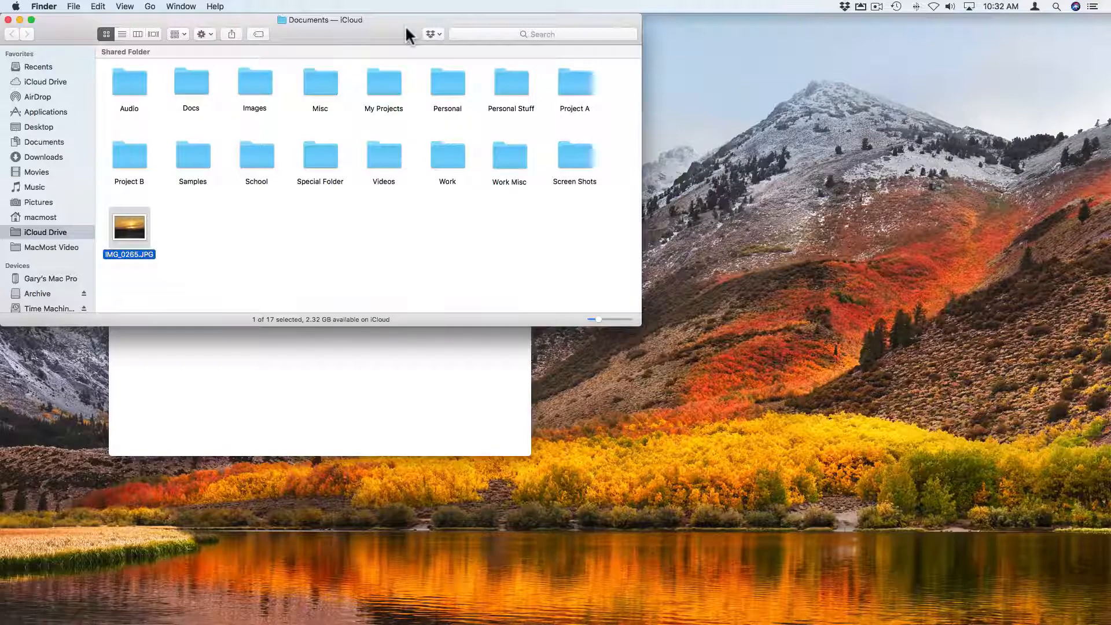
- Deselect IMG_0265.JPG, then bring up its context menu of file actions, including sharing options
left_click(210, 230)
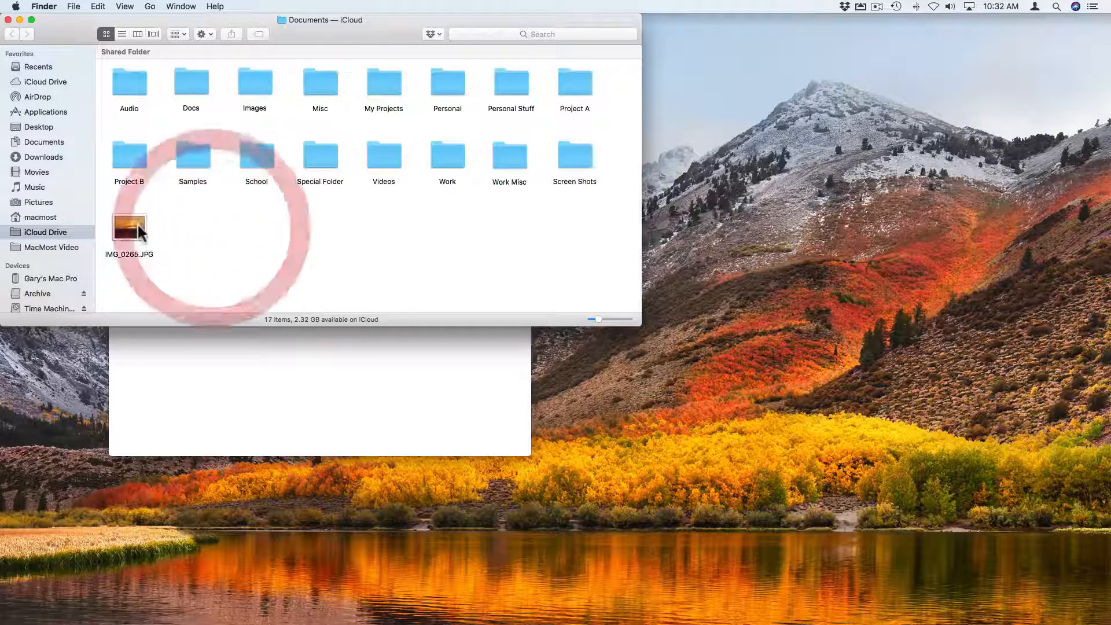
right_click(137, 223)
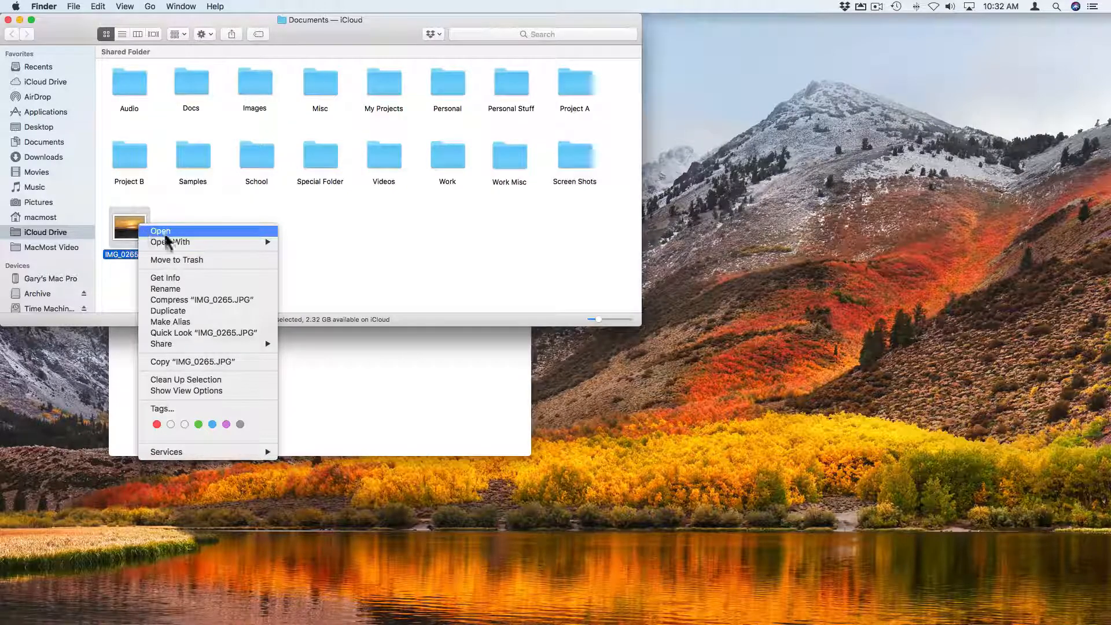
mouse_move(168, 346)
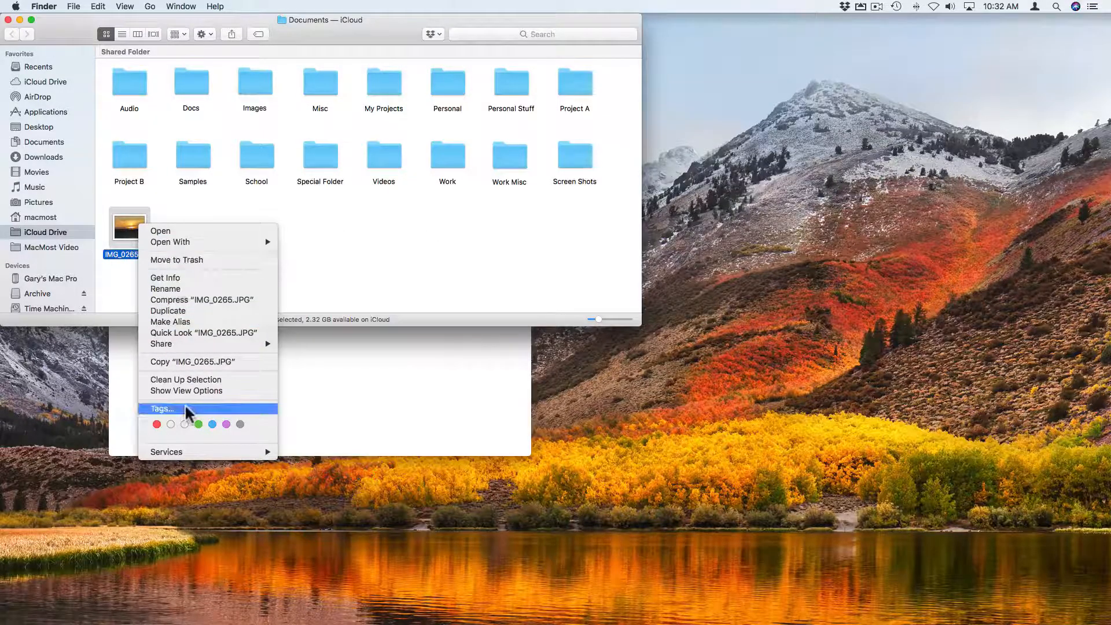
- Select the fox sentence in Untitled.txt, view and dismiss its text actions, then return to Finder
left_click(327, 383)
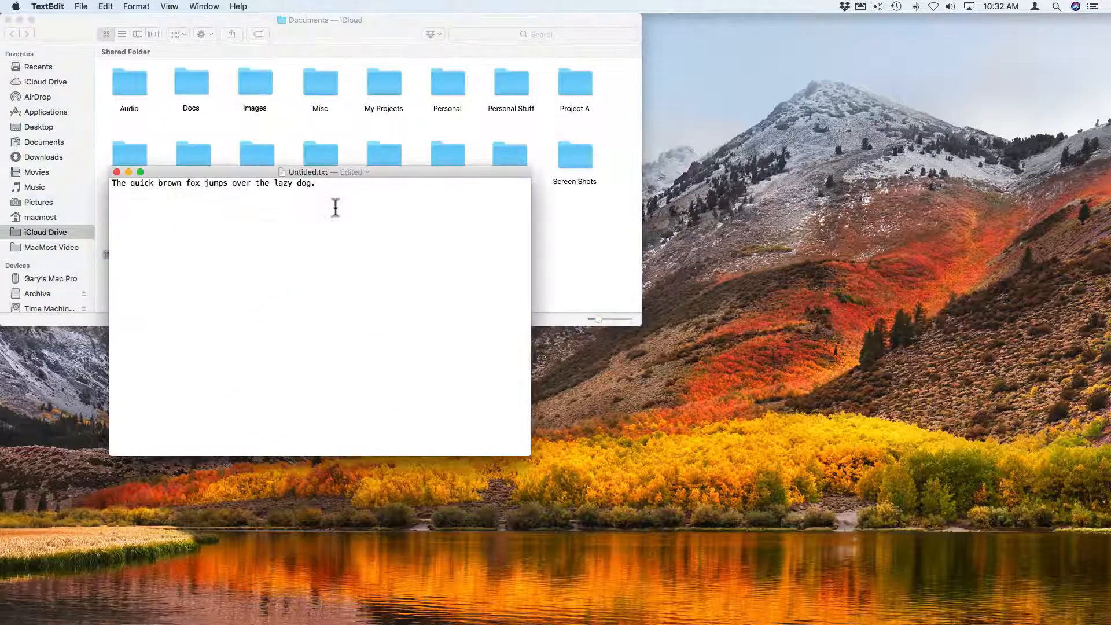
left_click_drag(335, 207, 60, 170)
right_click(167, 182)
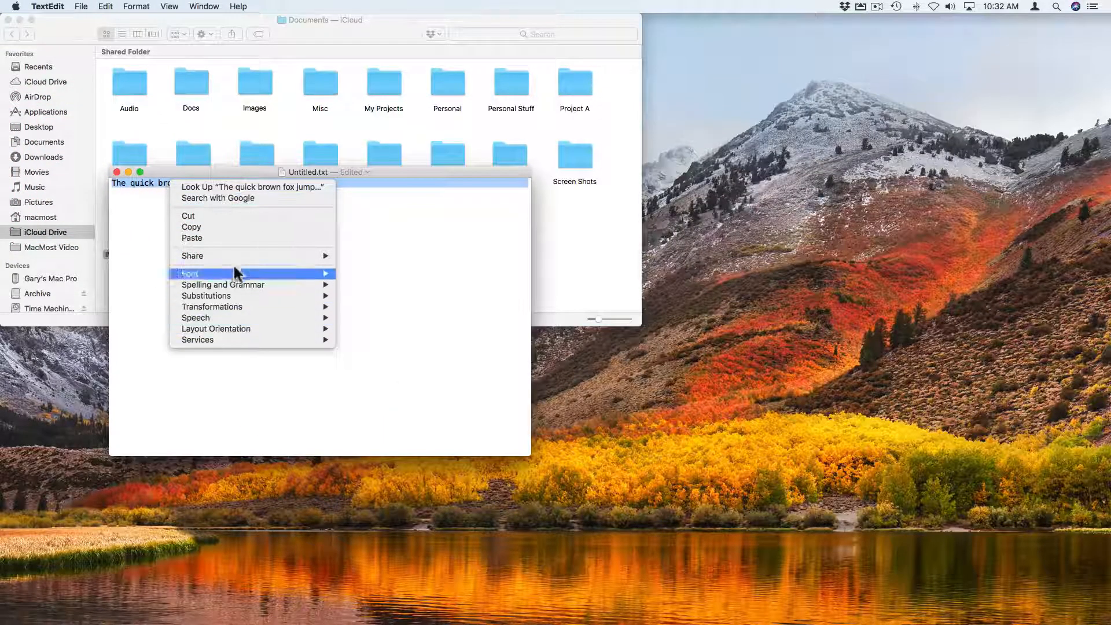
left_click(147, 199)
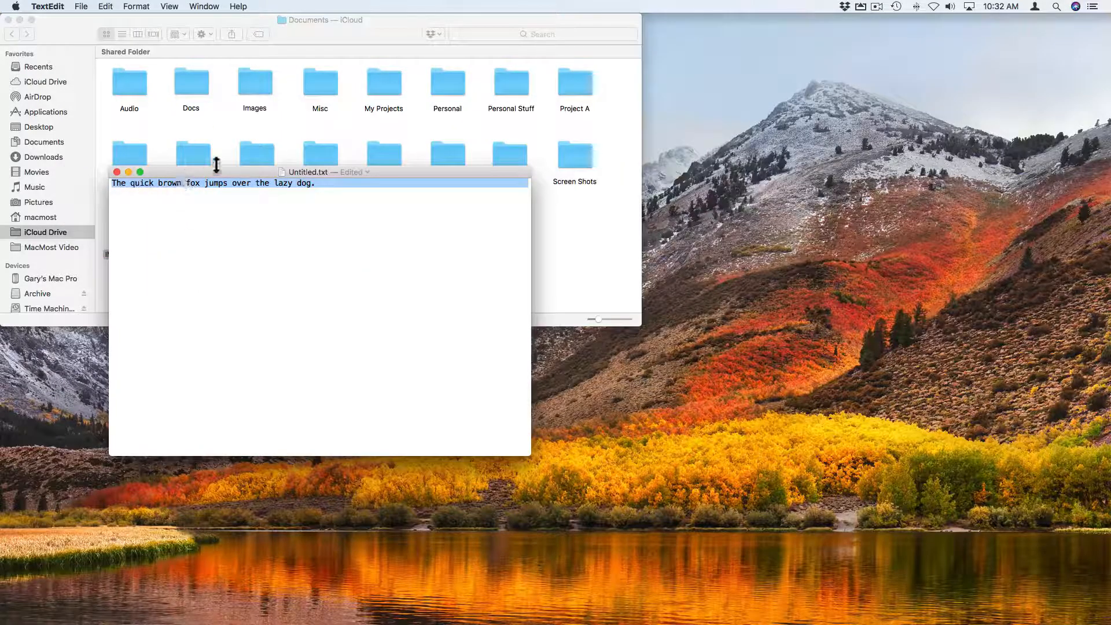
left_click(214, 128)
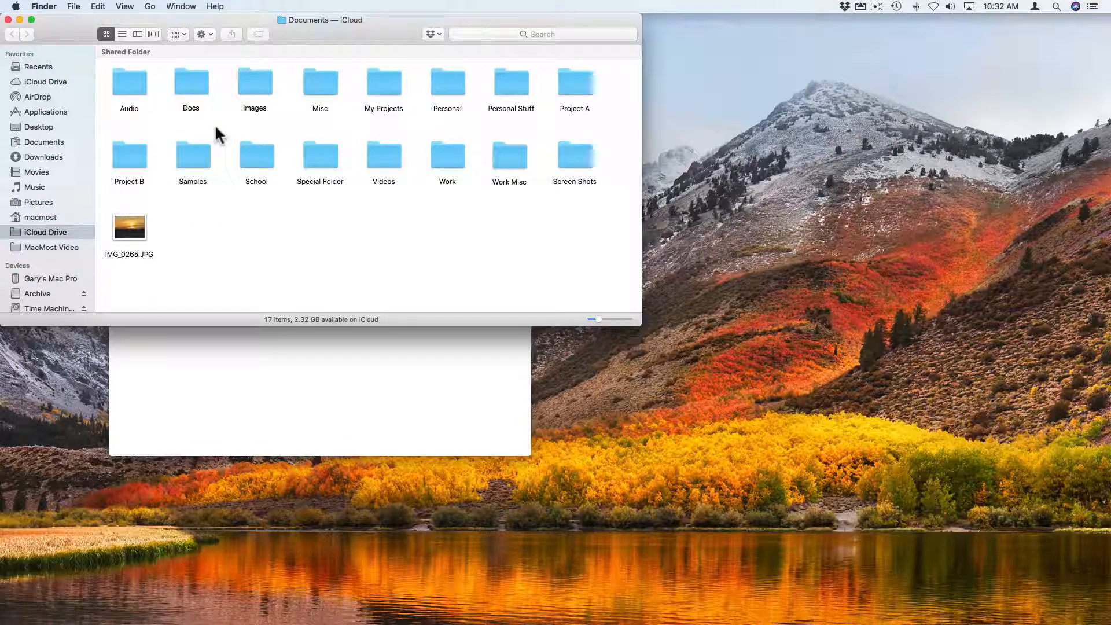
- Reselect IMG_0265.JPG, view and dismiss its context menu, then launch System Preferences from the Apple menu
left_click(130, 231)
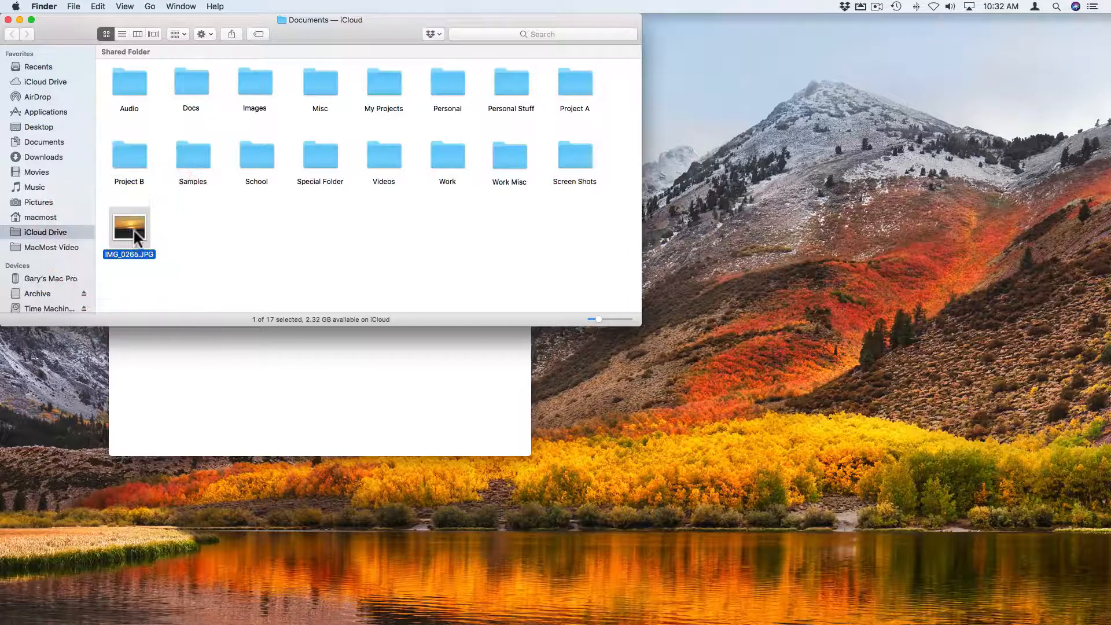
right_click(137, 230)
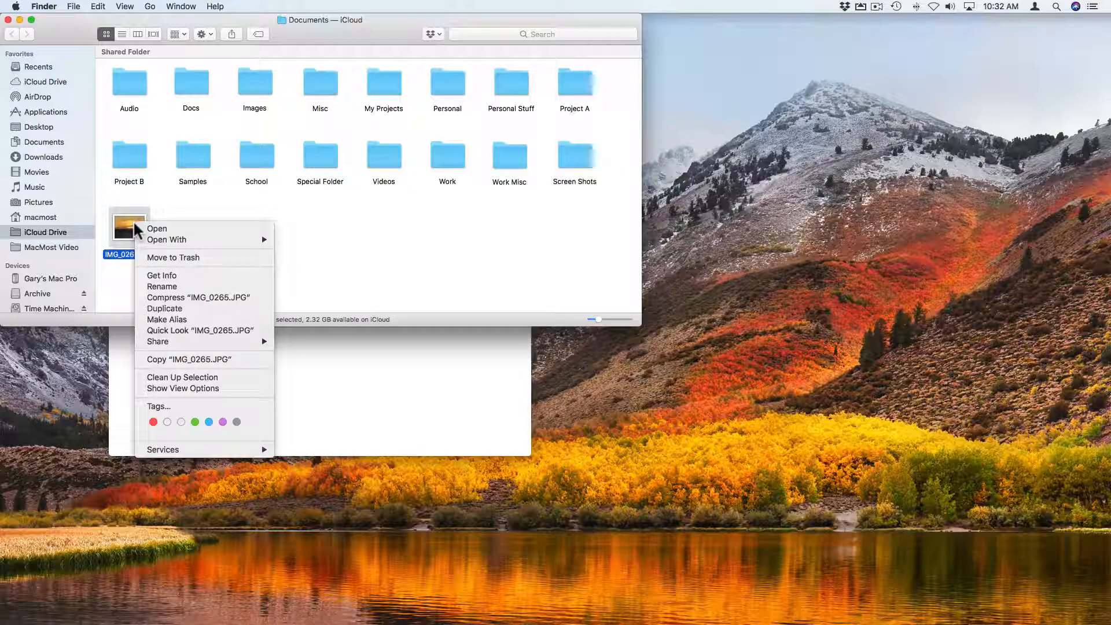
left_click(181, 213)
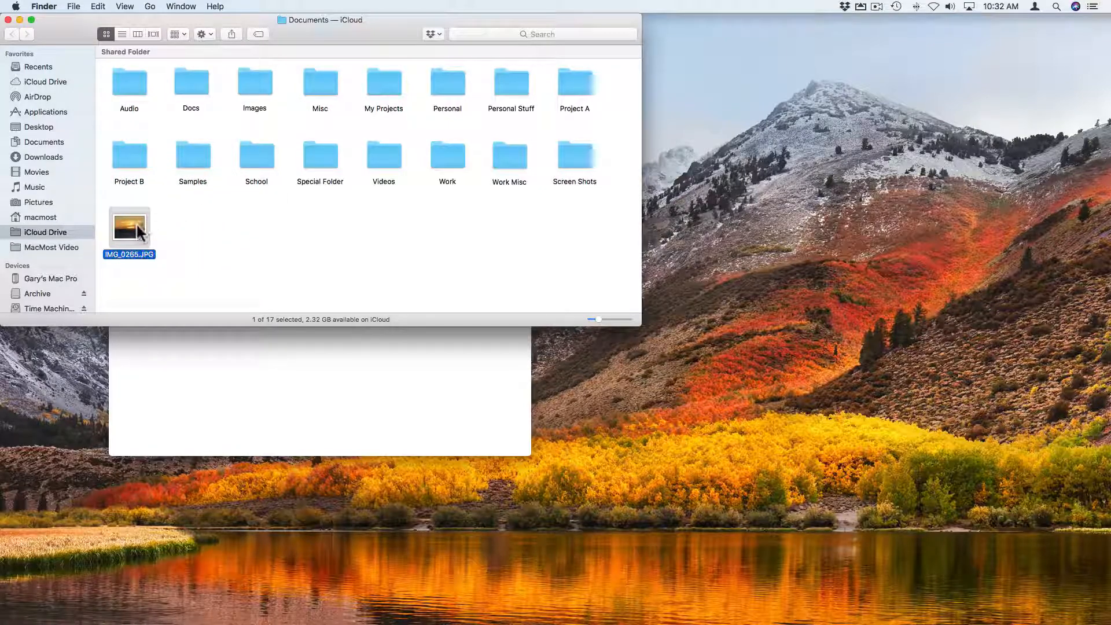
left_click(15, 6)
left_click(33, 38)
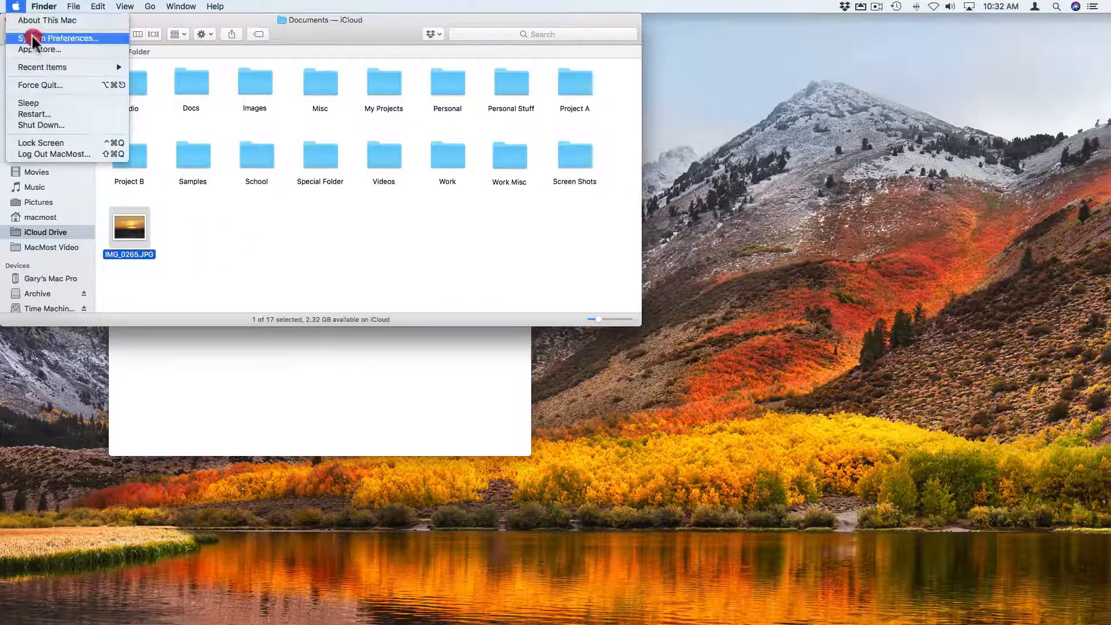
- In Mouse preferences, turn on Secondary click, review its side choices, then turn it back off
left_click(286, 152)
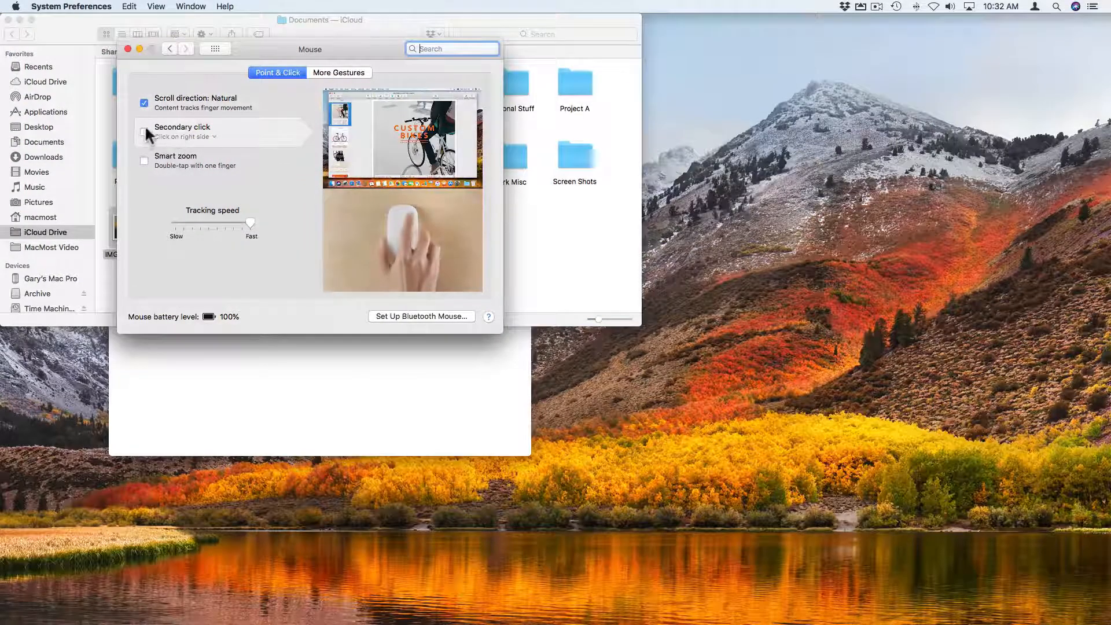
left_click(144, 132)
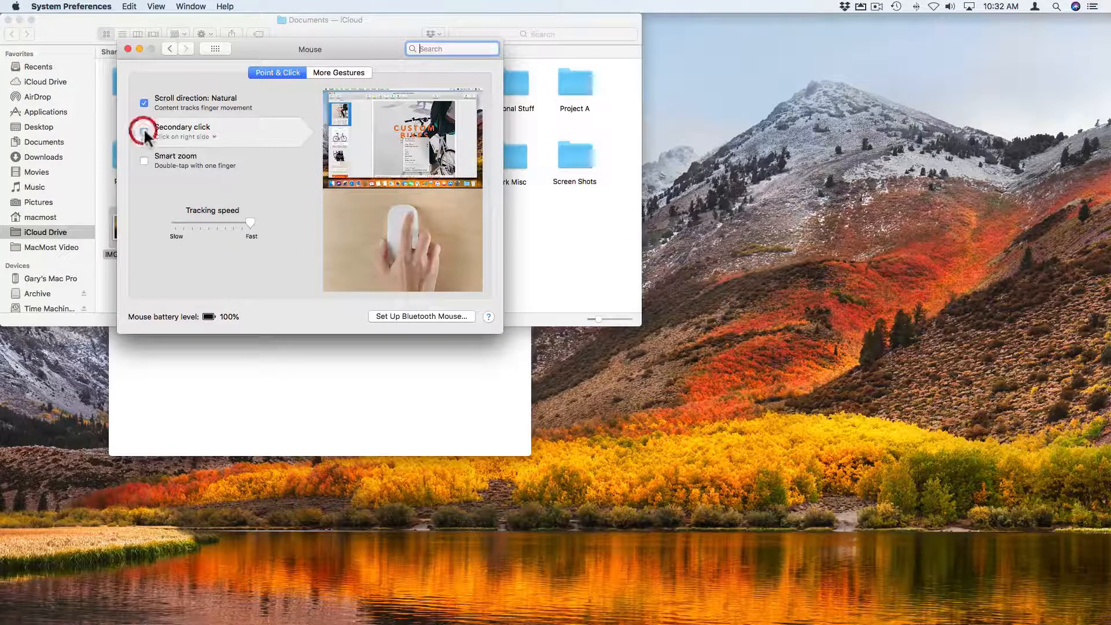
left_click(195, 136)
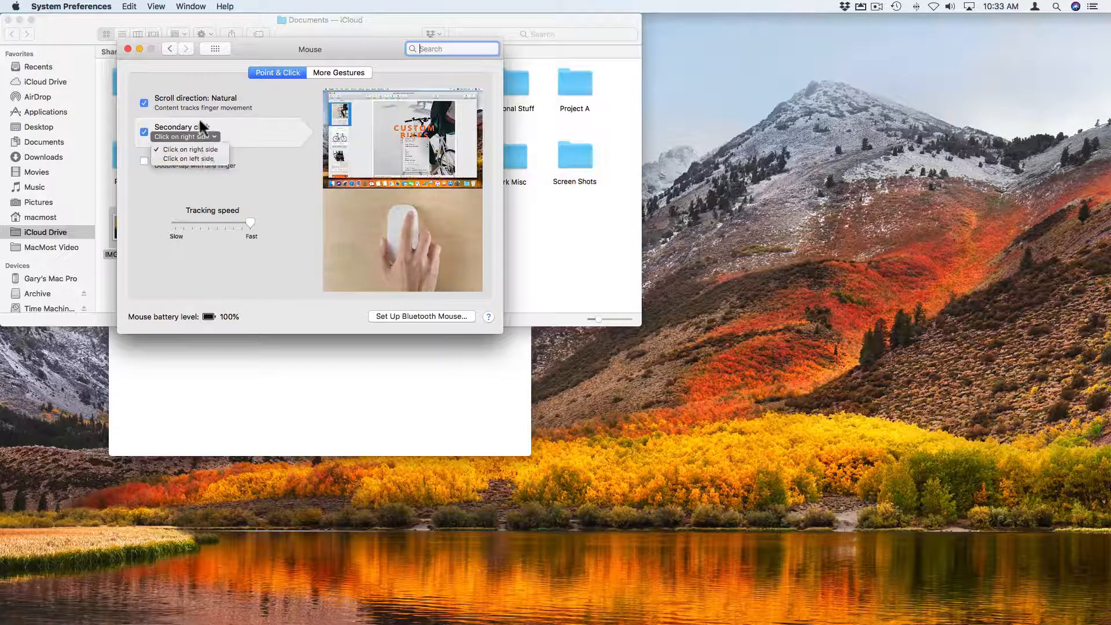
left_click(191, 150)
left_click(144, 132)
- Review Trackpad Point & Click secondary-click choices without changing them, then close System Preferences
left_click(217, 49)
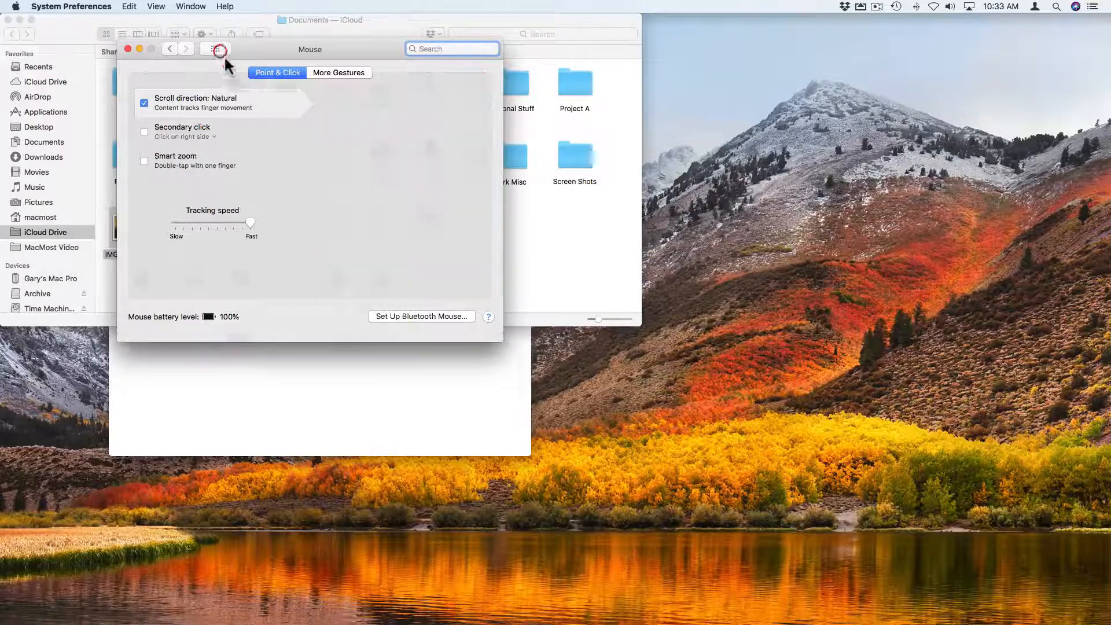
left_click(327, 147)
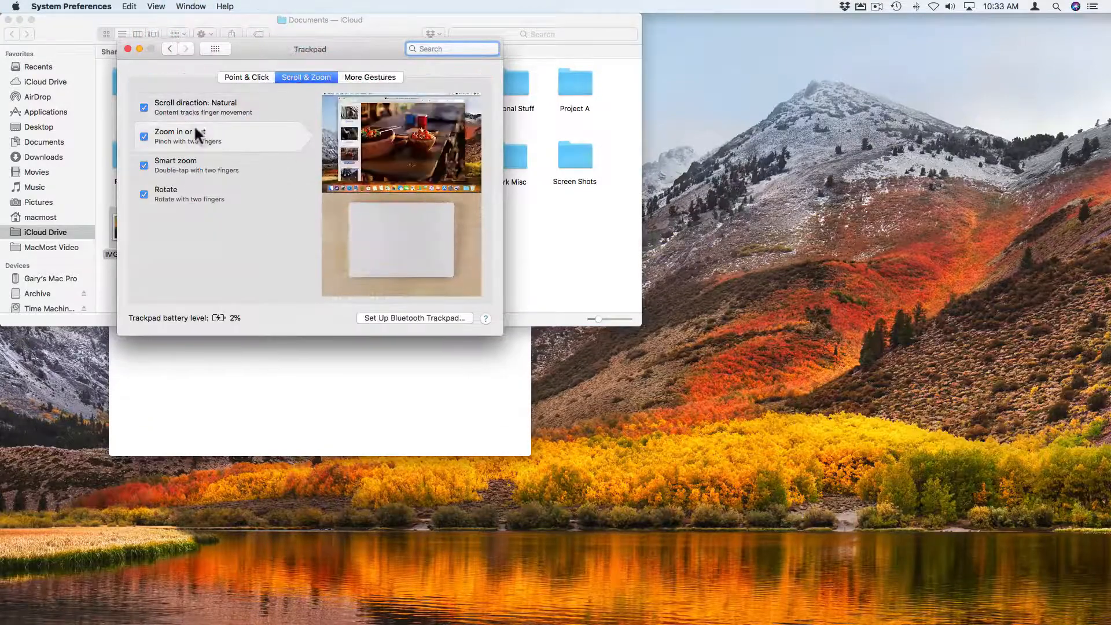
left_click(230, 76)
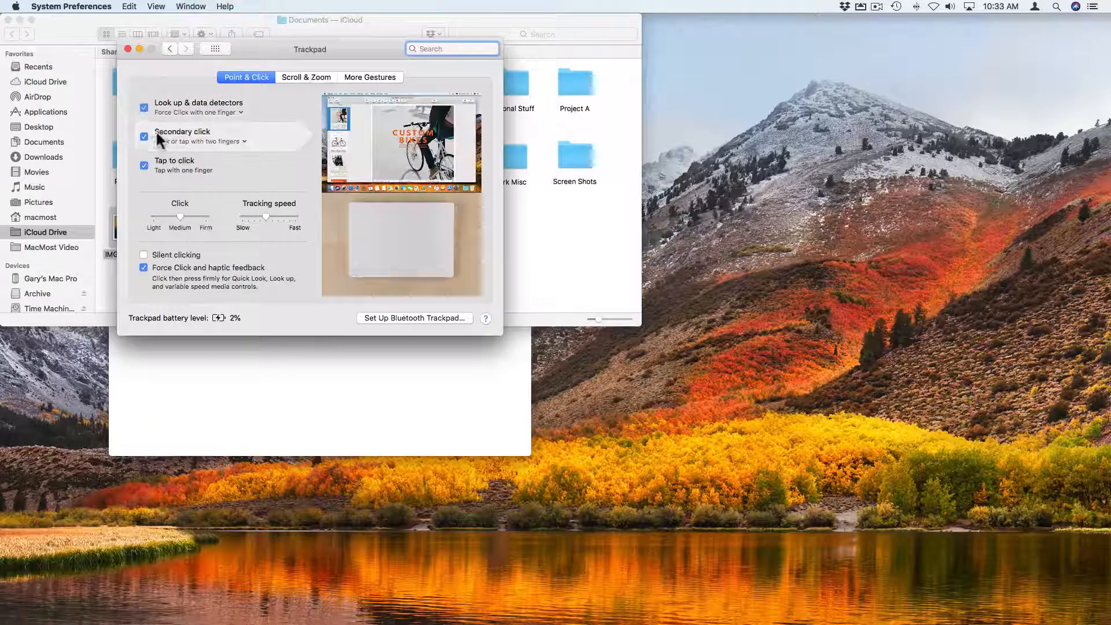
left_click(218, 139)
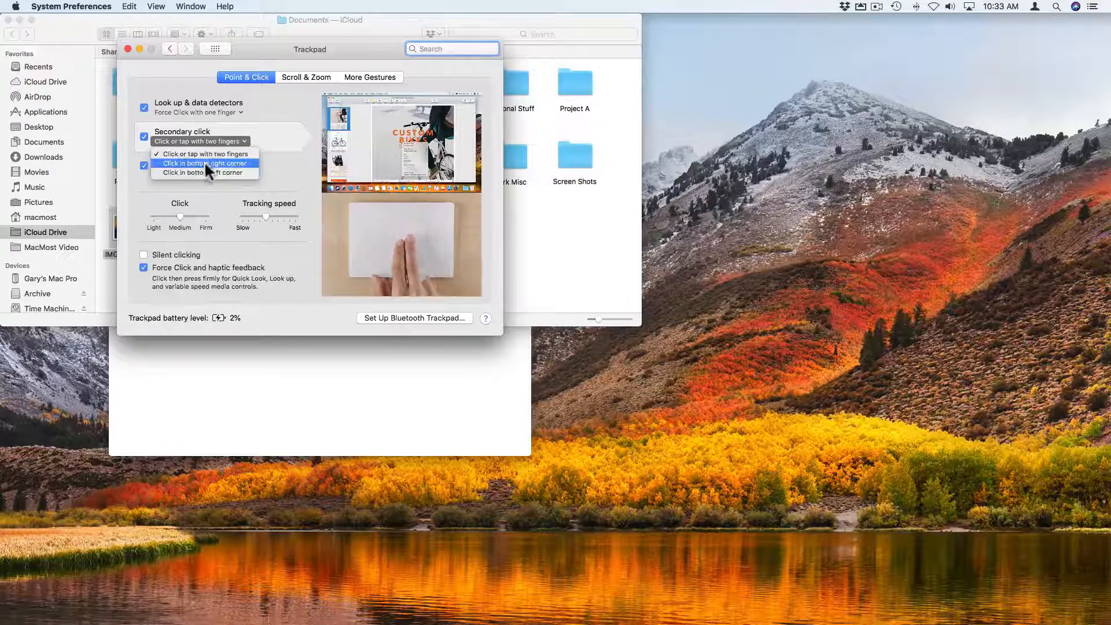
left_click(248, 181)
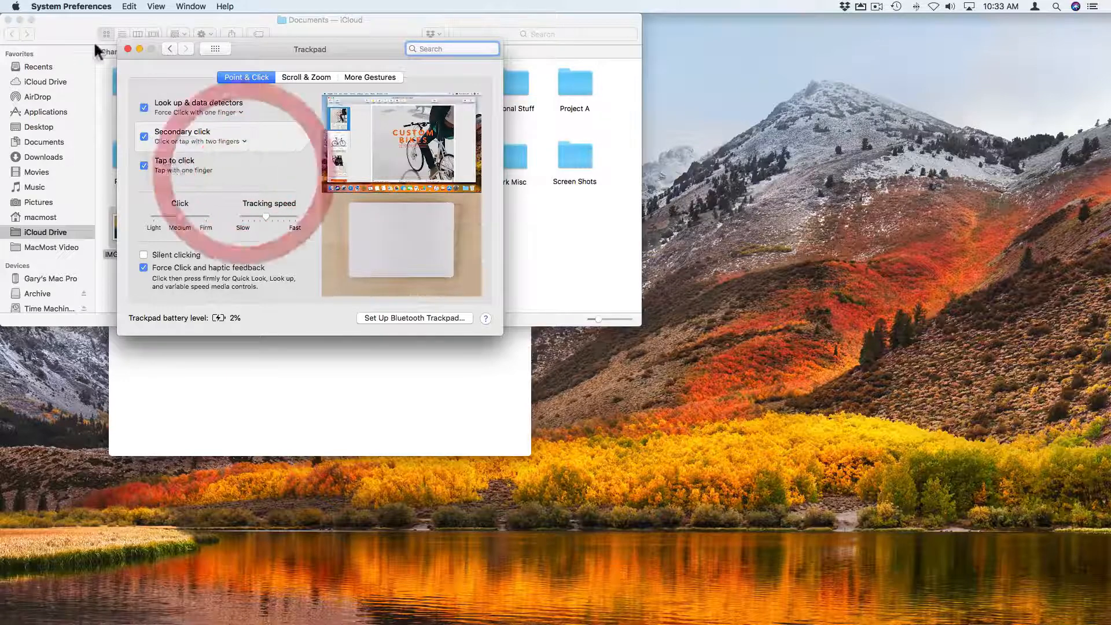
left_click(128, 49)
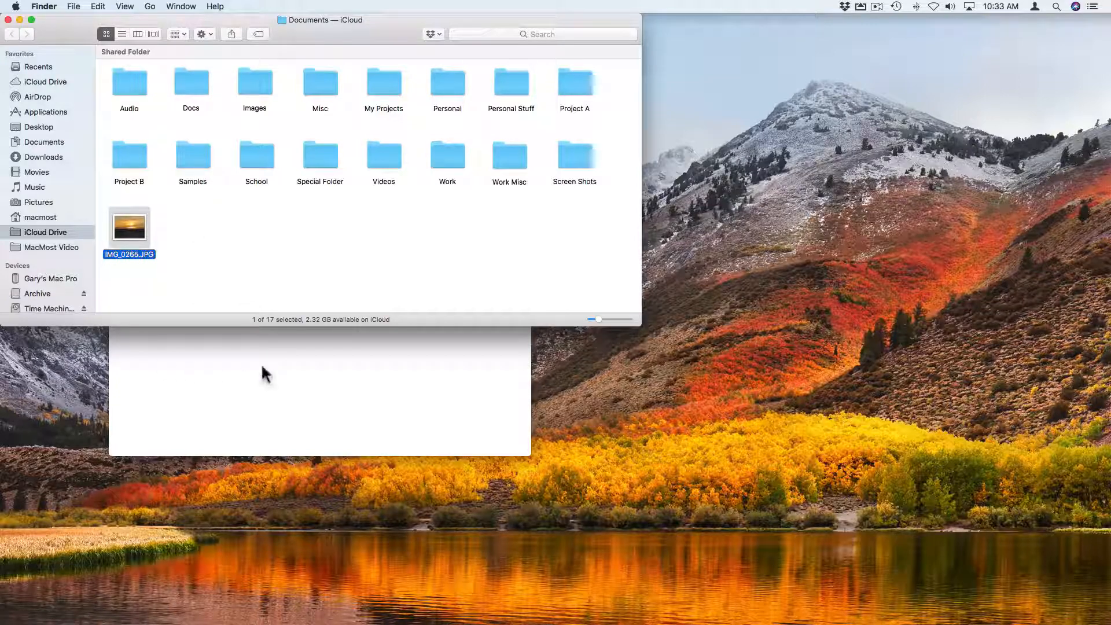
- Bring Untitled.txt to the front and move its window to the top-left of the screen
left_click(276, 262)
left_click(281, 400)
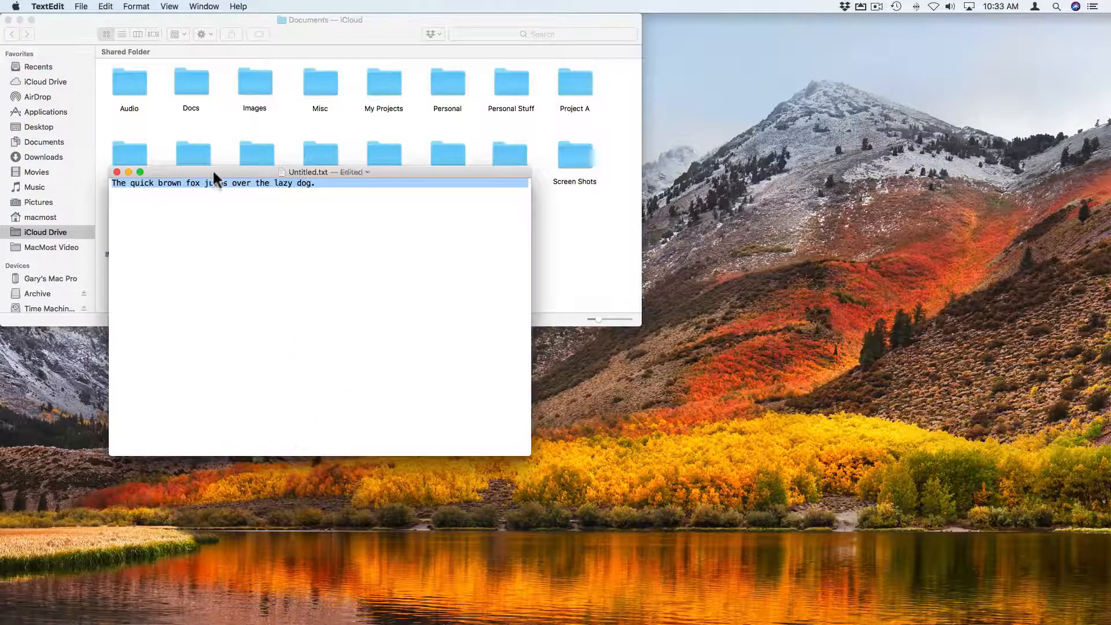
left_click_drag(214, 174, 195, 34)
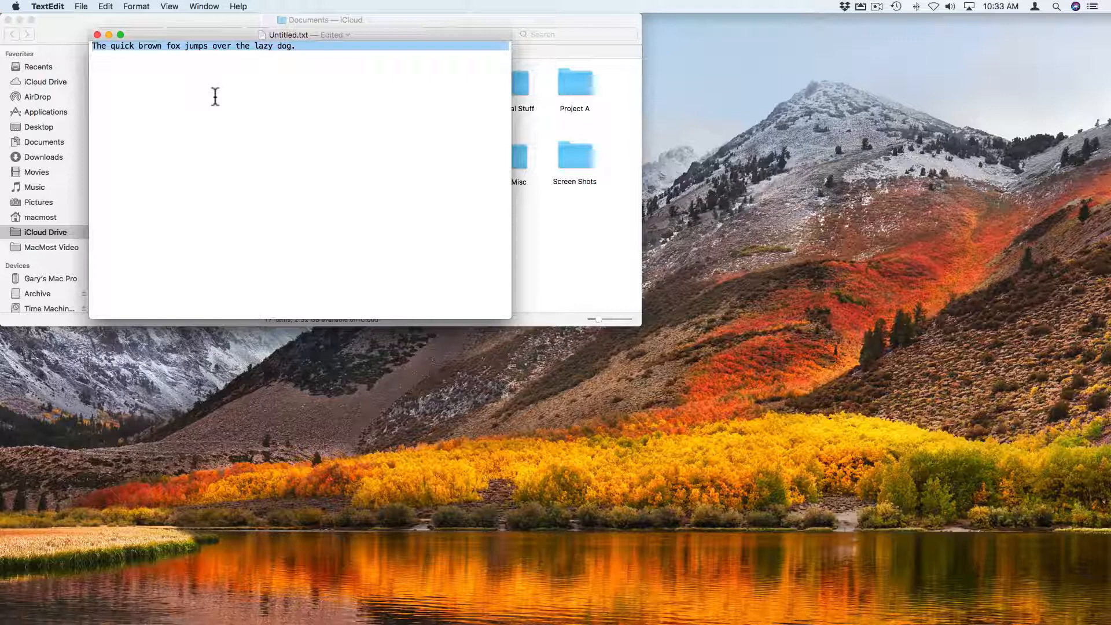
- Print Untitled.txt from the File menu, choosing Save as PDF from the PDF menu
left_click(81, 6)
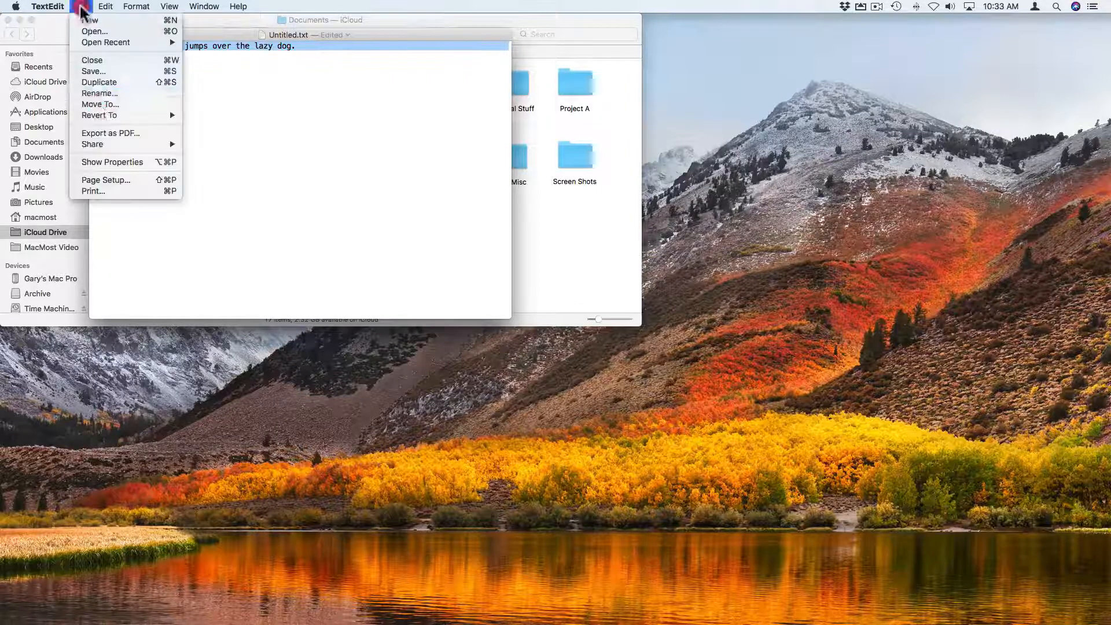
left_click(113, 193)
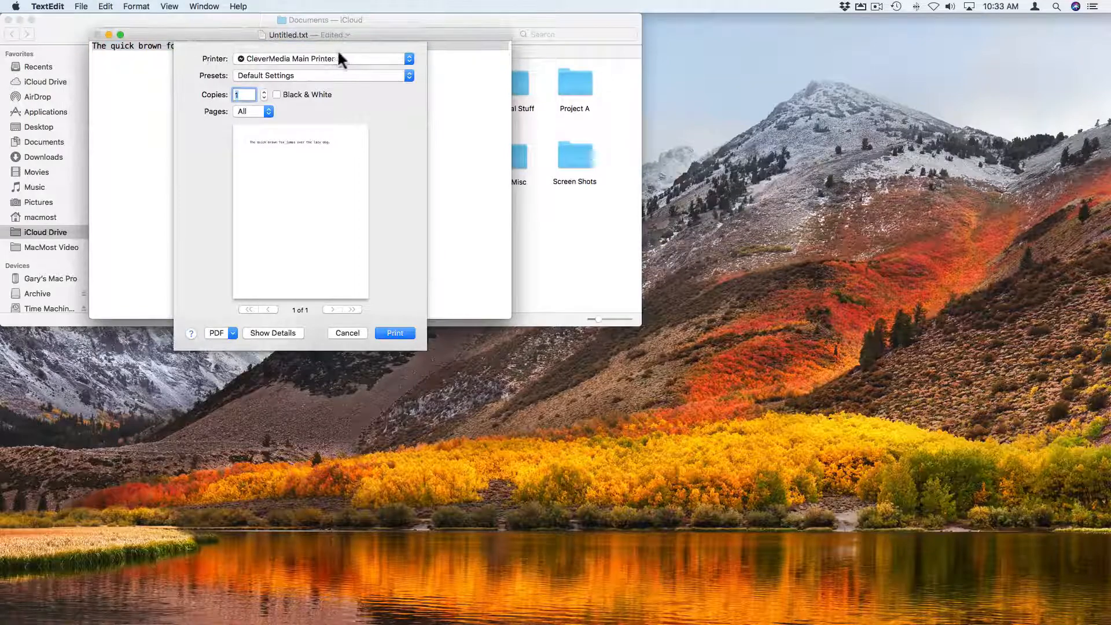
left_click(223, 333)
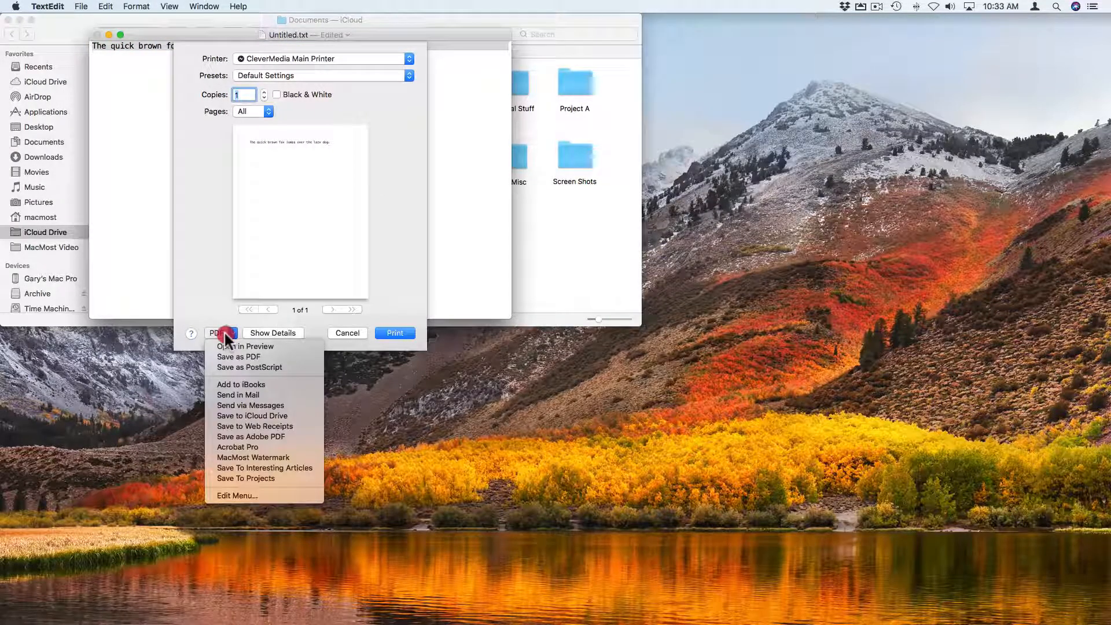
left_click(236, 355)
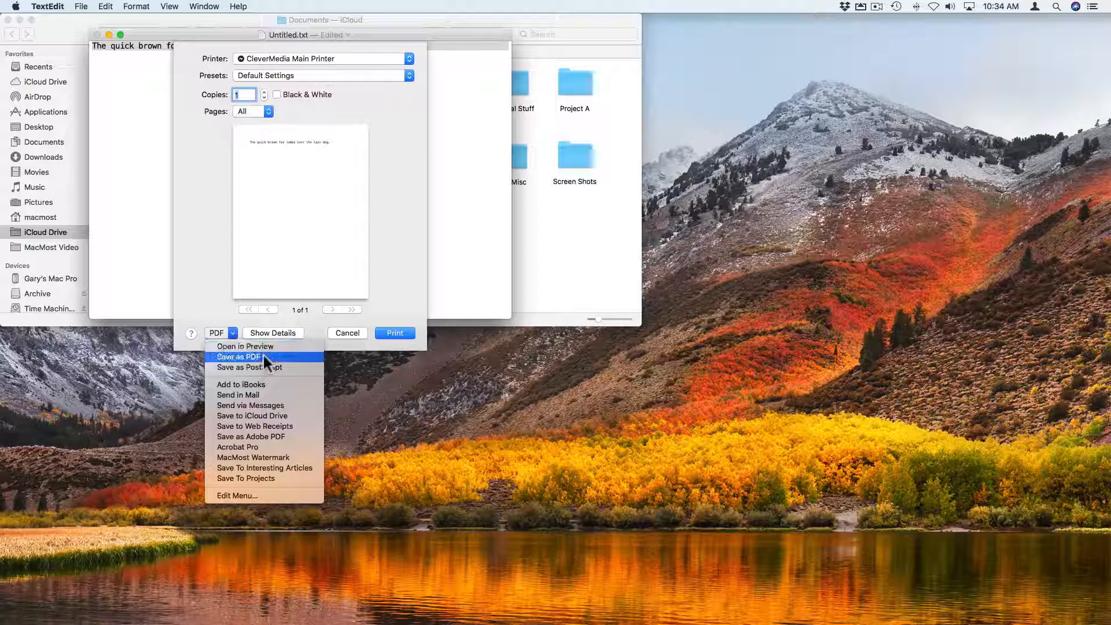
left_click(238, 357)
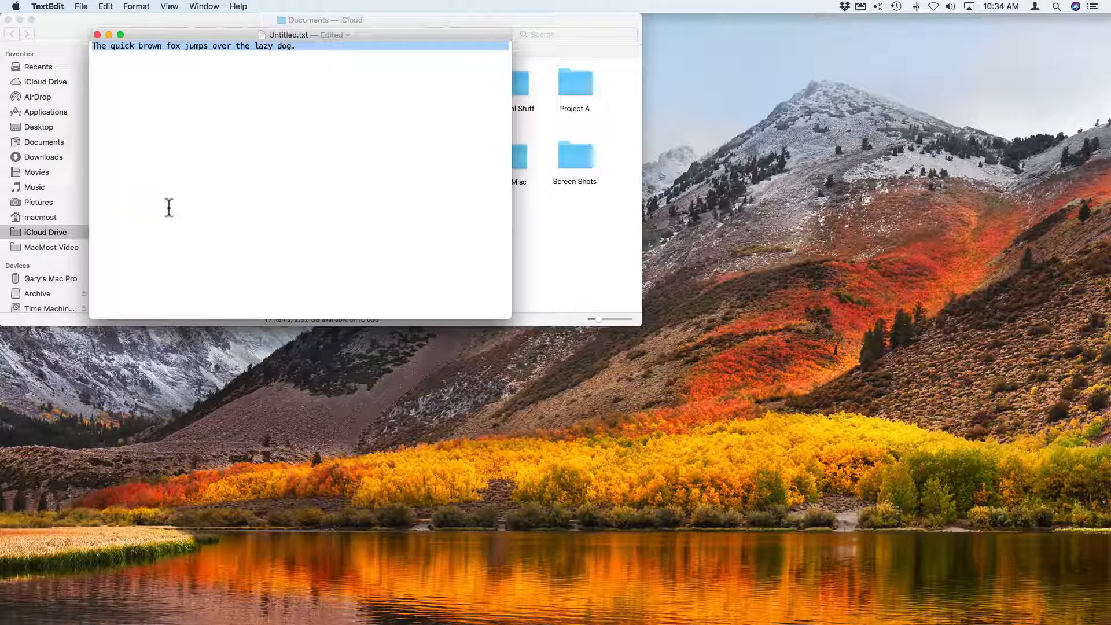
- Go to Keyboard > Shortcuts in System Preferences and select Screen Shots to list its shortcuts
left_click(17, 7)
left_click(32, 37)
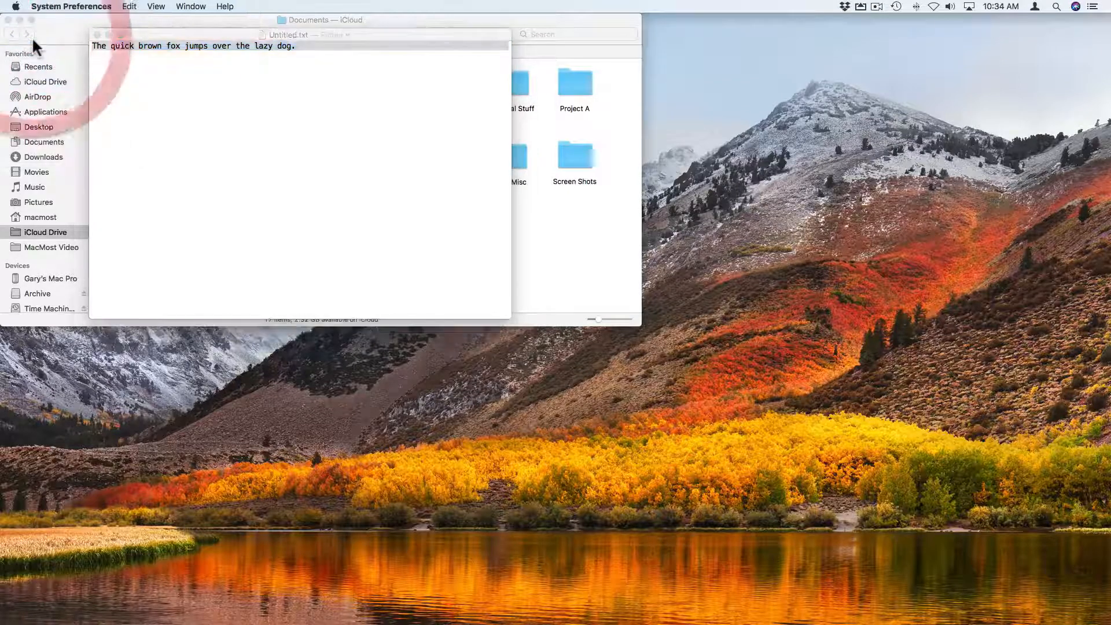
left_click(240, 151)
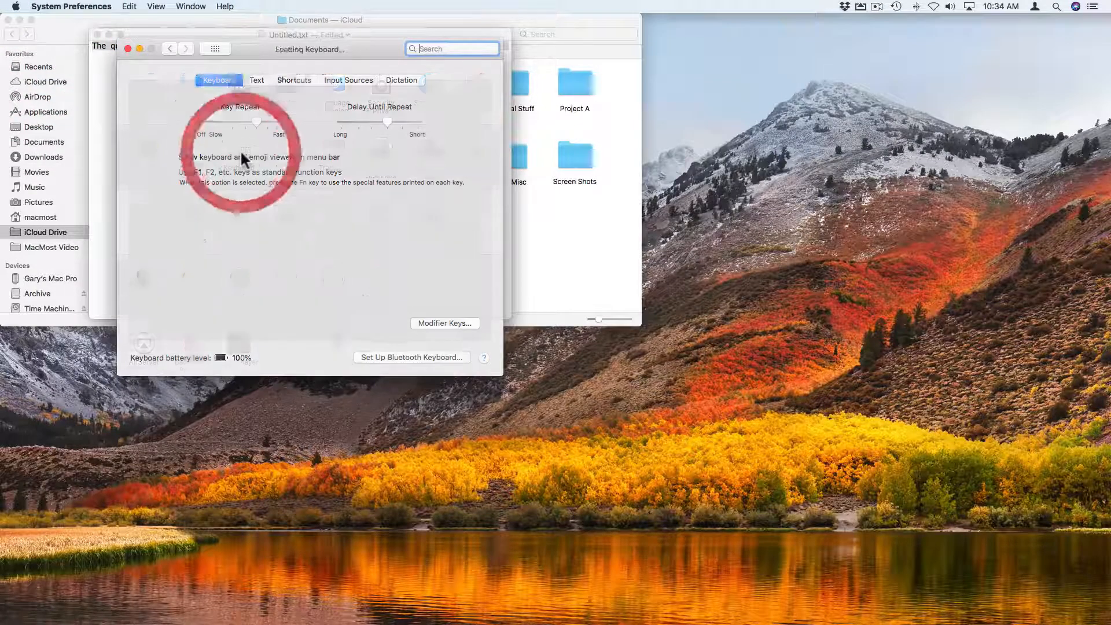
left_click(294, 80)
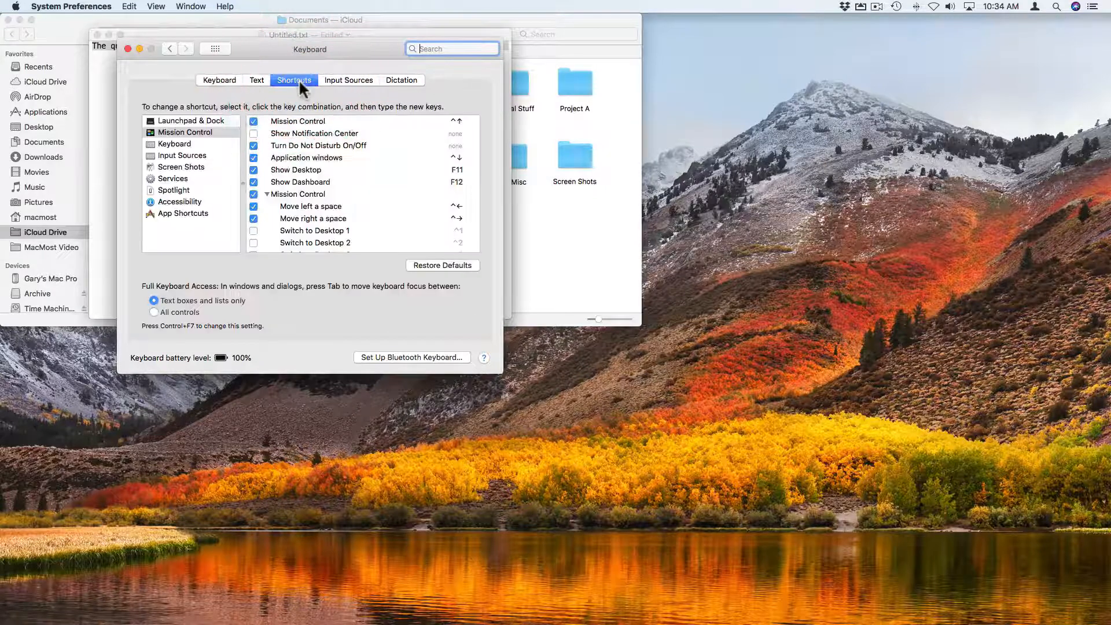
left_click(179, 167)
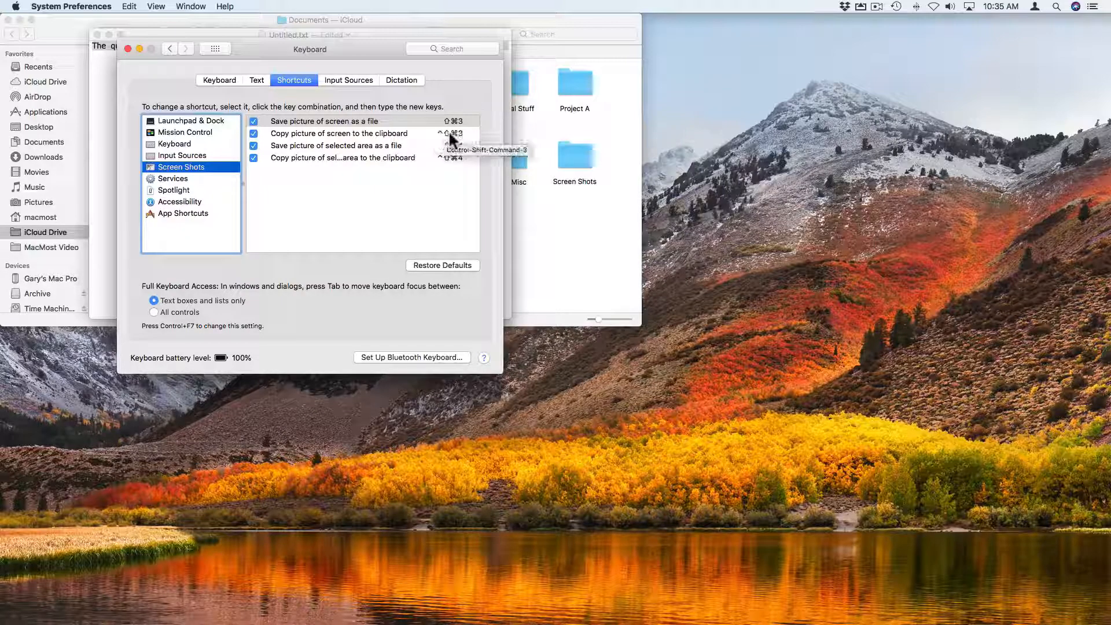
left_click(423, 132)
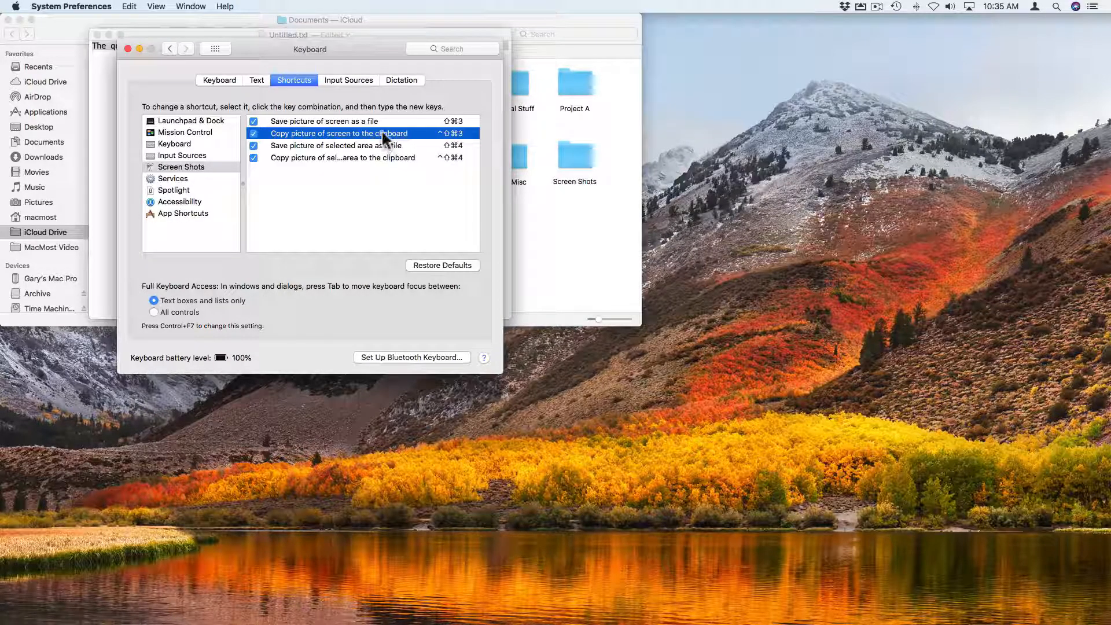
left_click(356, 145)
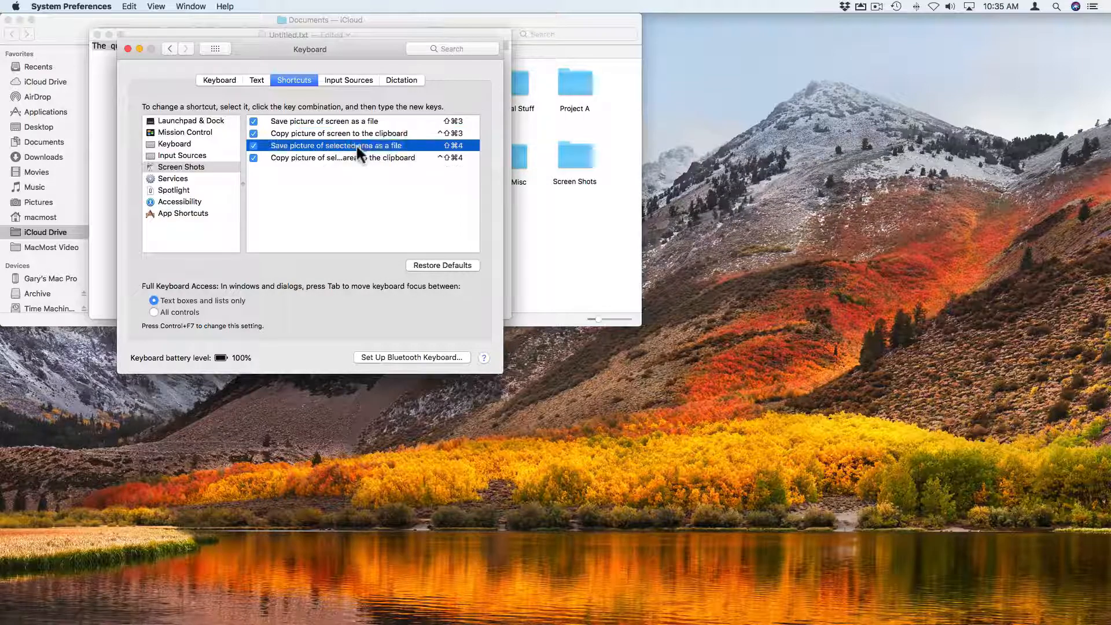
left_click(385, 158)
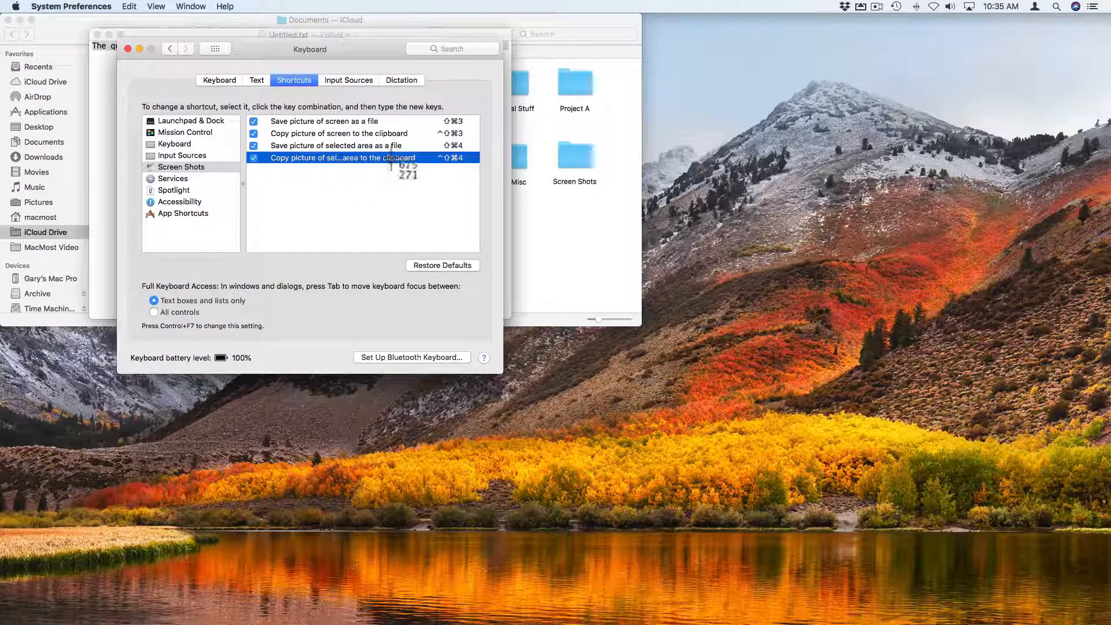
- Capture a dragged area with Control-Shift-Command-4, then capture the Keyboard window using Shift-Command-4 and Space
key("ctrl+shift+super+4")
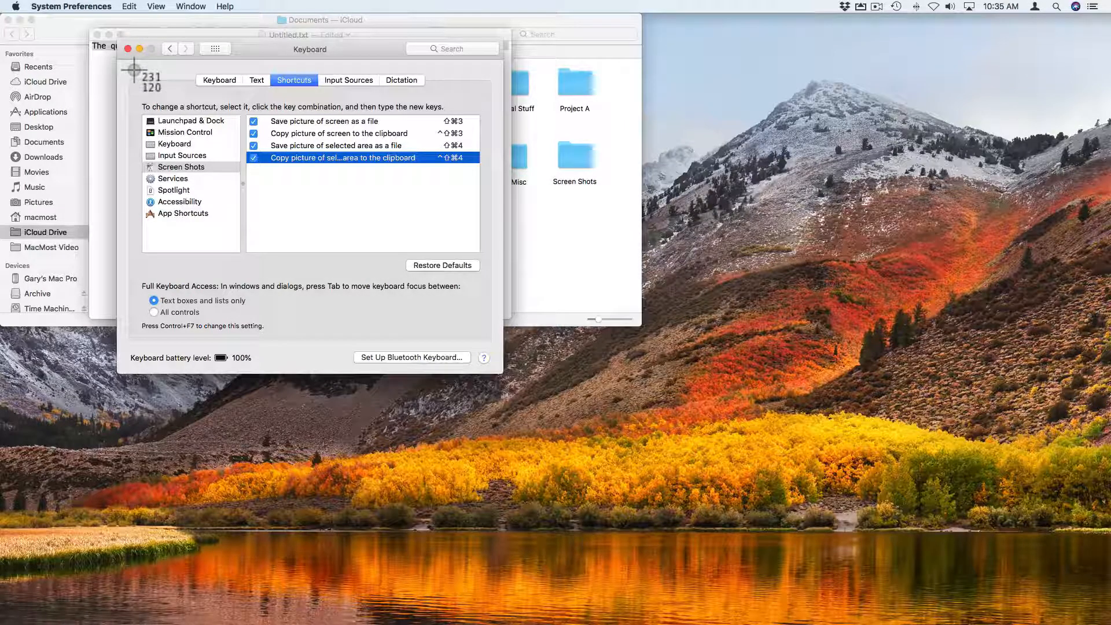
left_click_drag(134, 69, 399, 253)
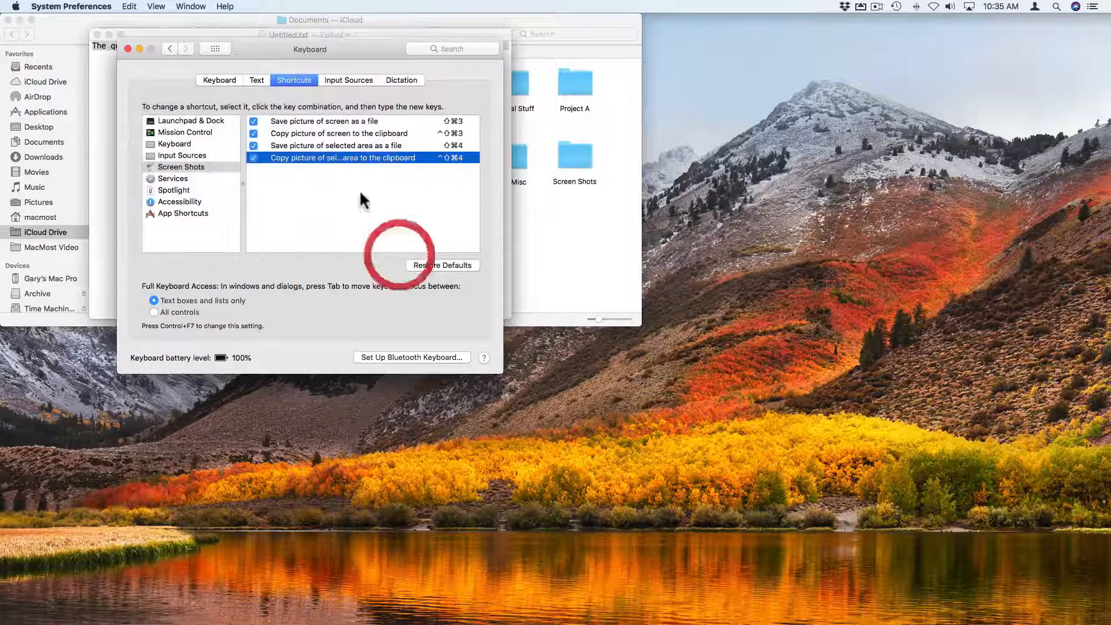
key("super+shift+4")
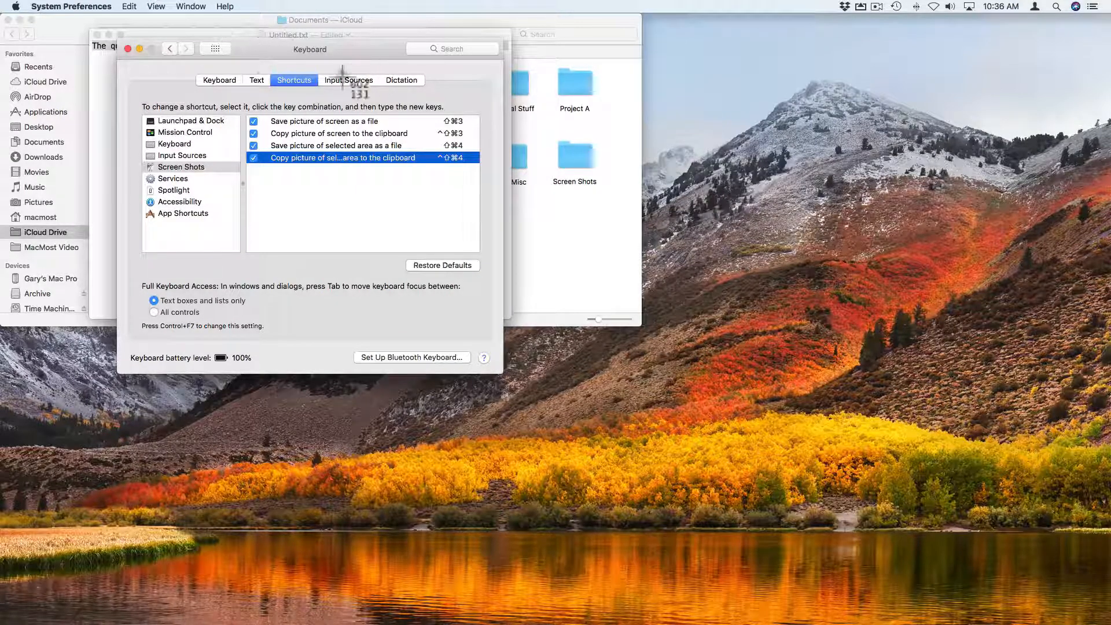
key("space")
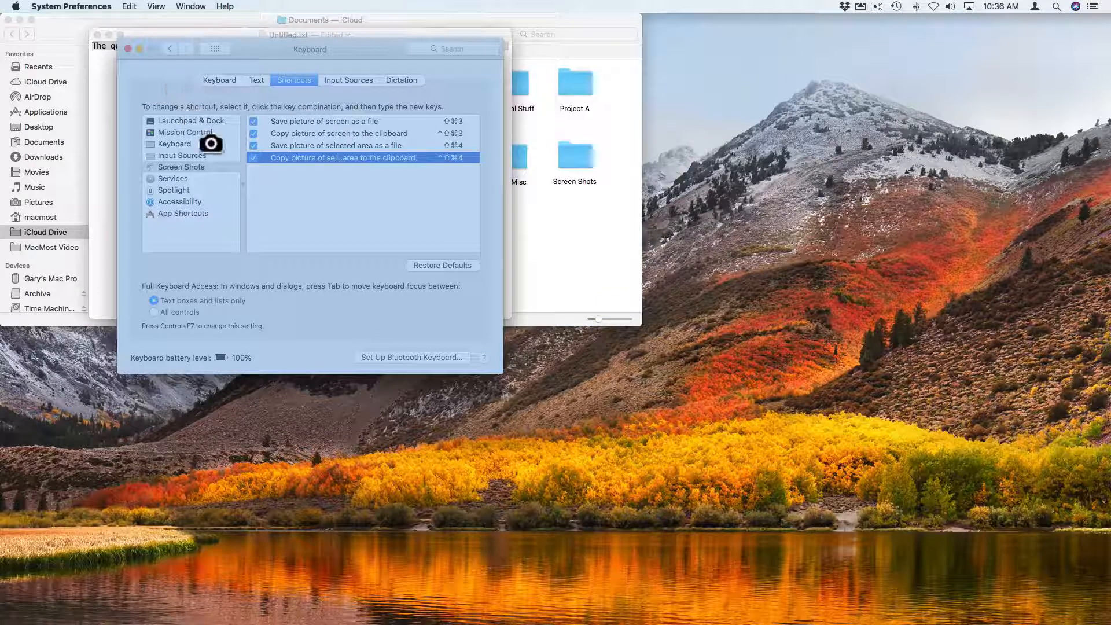
left_click(254, 229)
- Capture the Keyboard window a second time with Shift-Command-4 and Space
key("super+shift+4")
key("space")
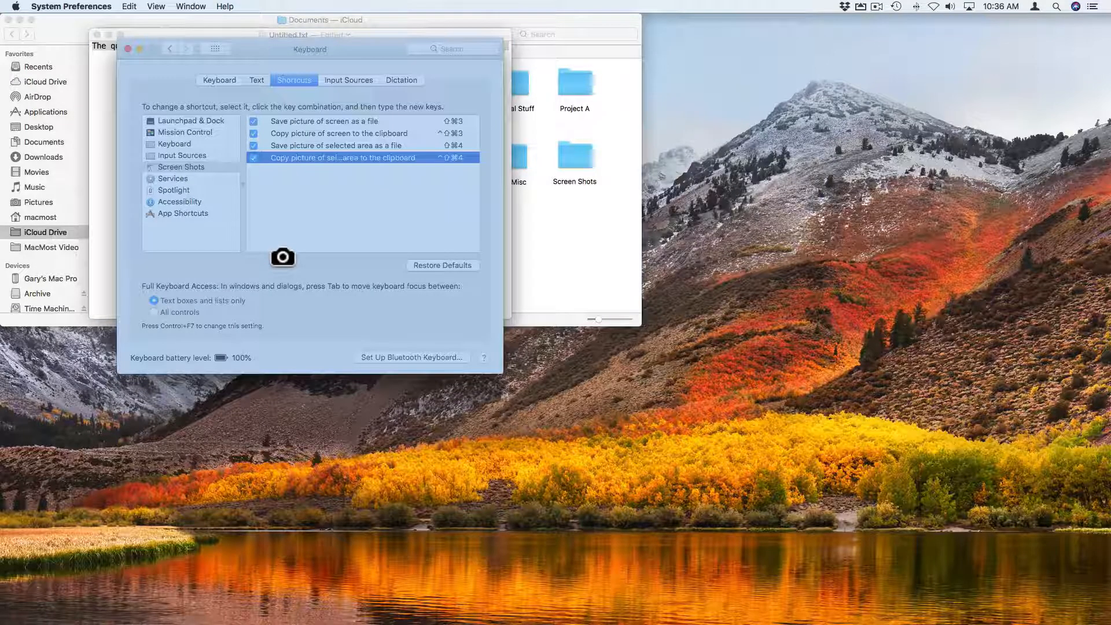
left_click(282, 257)
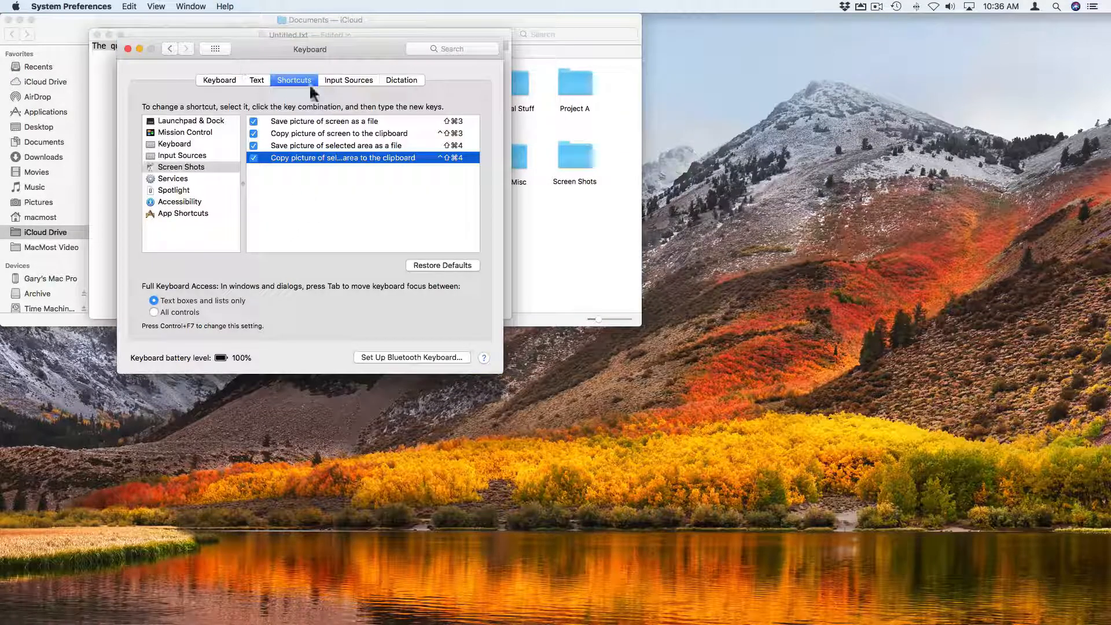